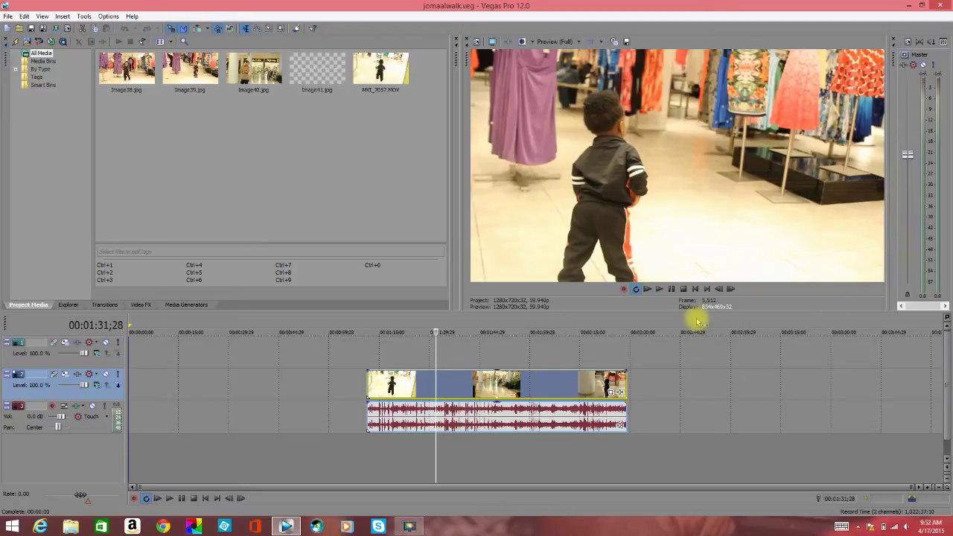
Step: Preview the store-walk clip, then place a Black Solid Color generator event on the top video track
left_click(659, 290)
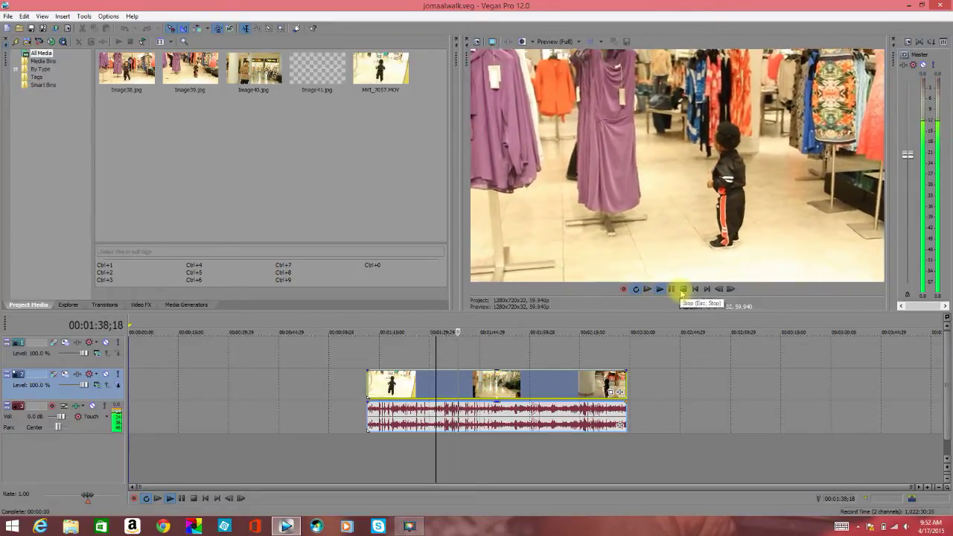
left_click(681, 290)
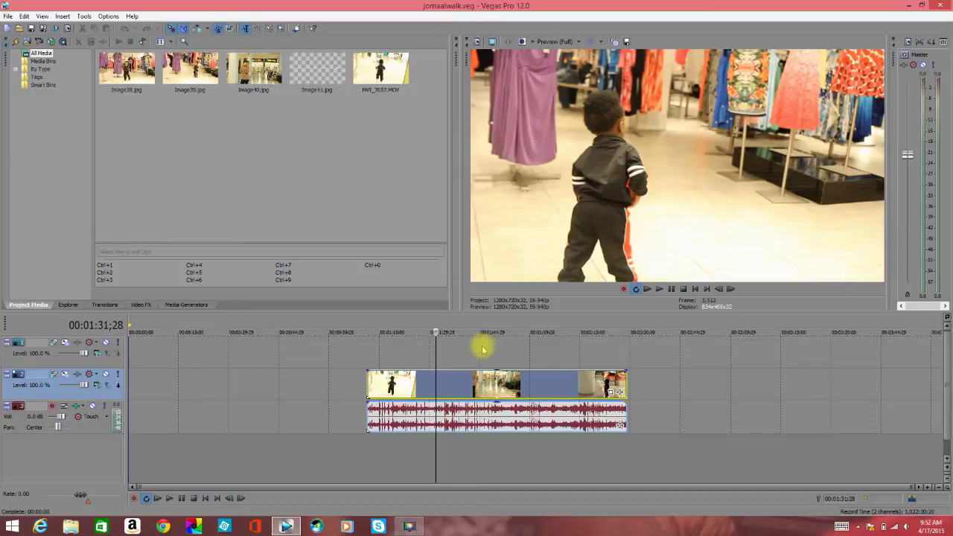
left_click(176, 305)
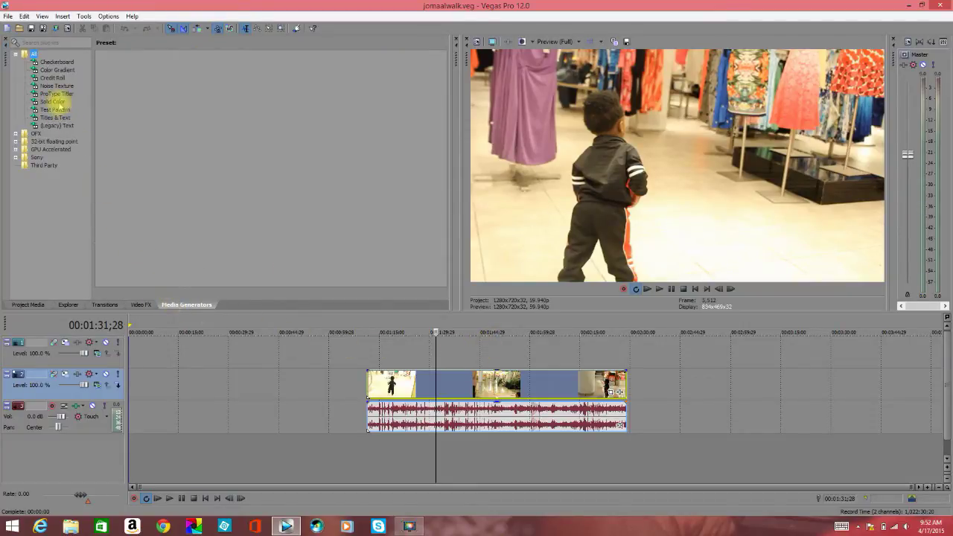
left_click(56, 102)
left_click(176, 71)
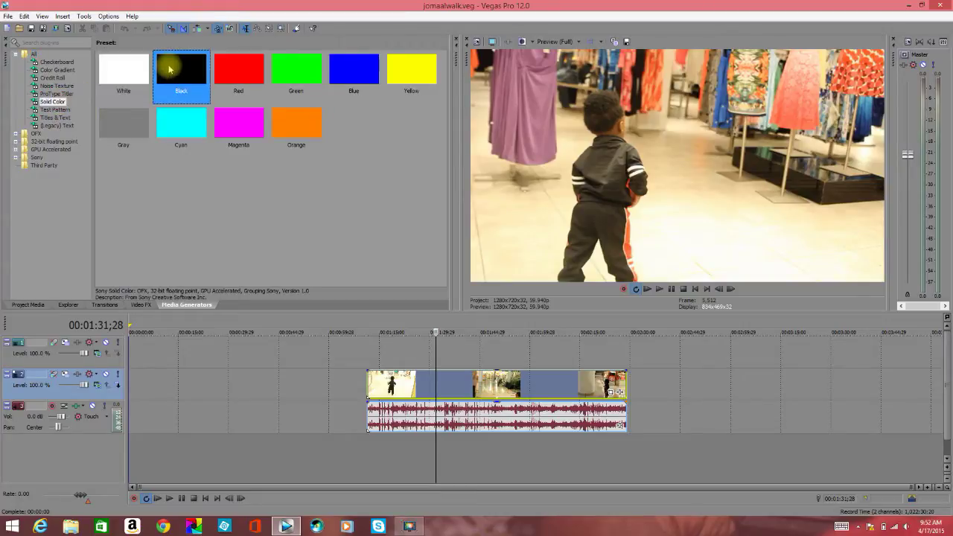
left_click_drag(197, 88, 442, 362)
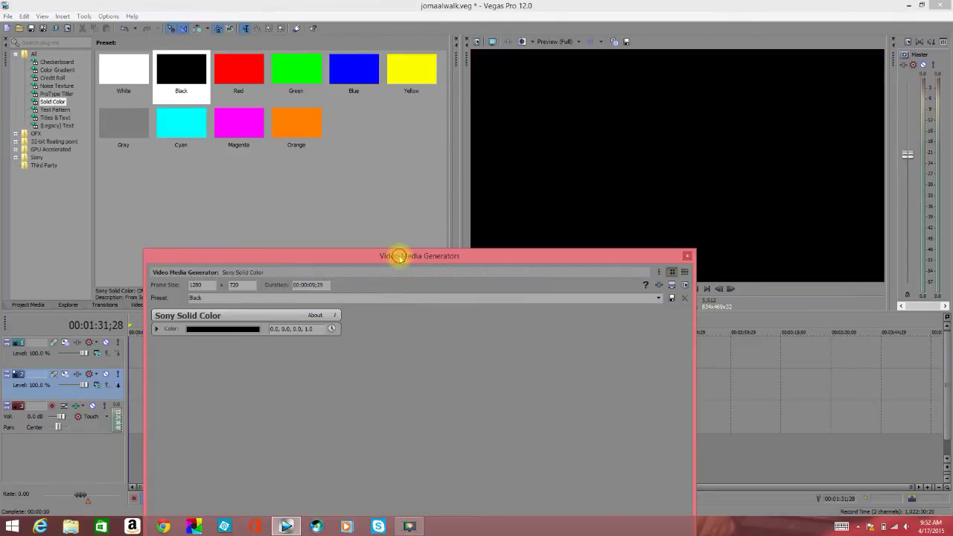
left_click_drag(400, 253, 363, 119)
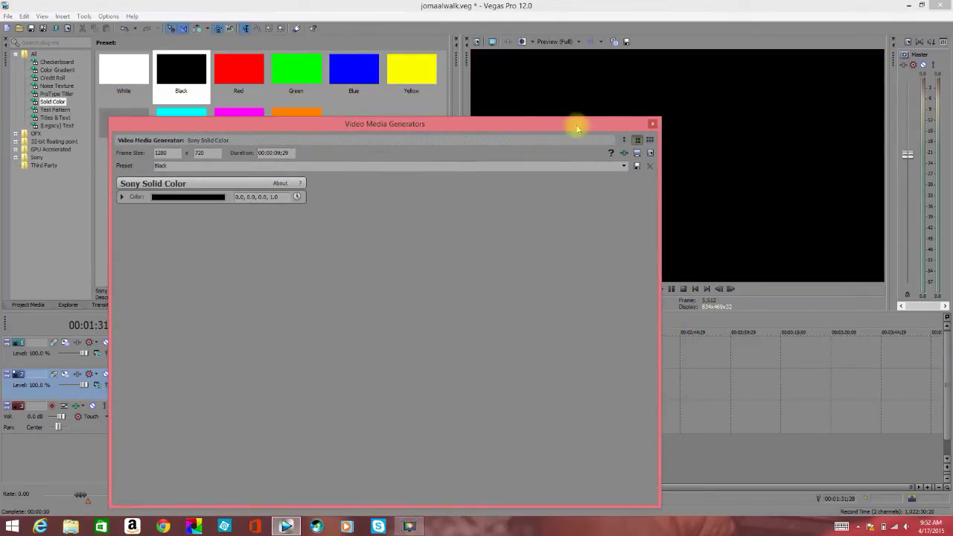
left_click(651, 126)
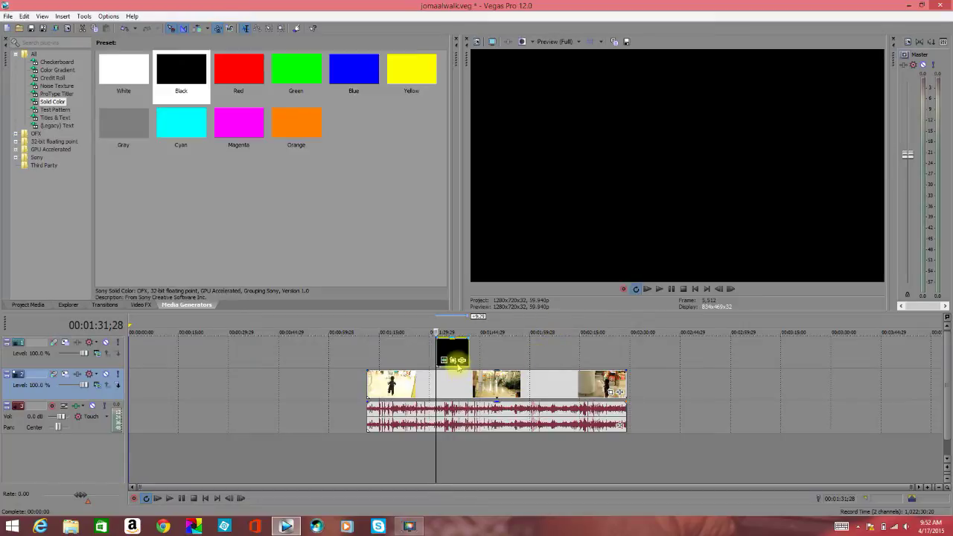
Step: Open Event Pan/Crop for the black solid event and reposition its window
left_click(453, 362)
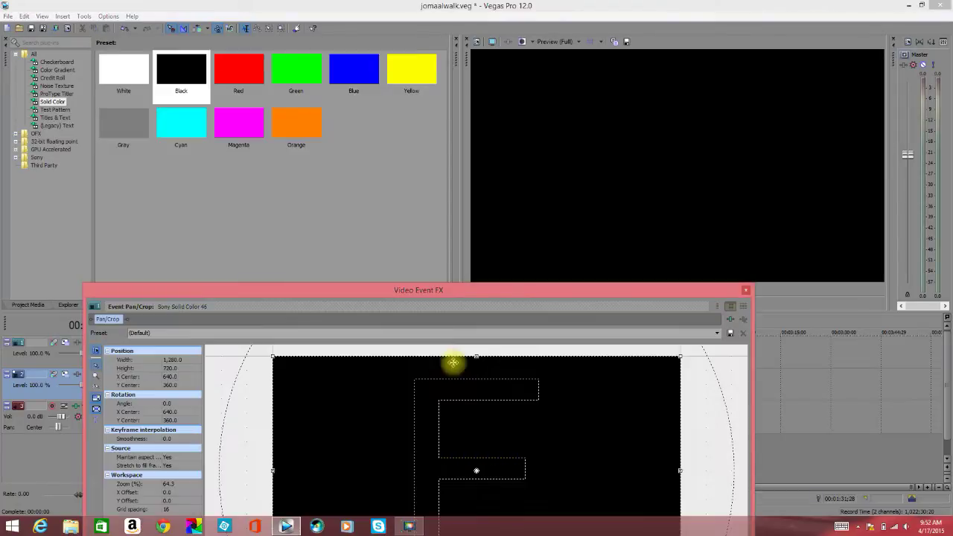
left_click_drag(389, 291, 332, 126)
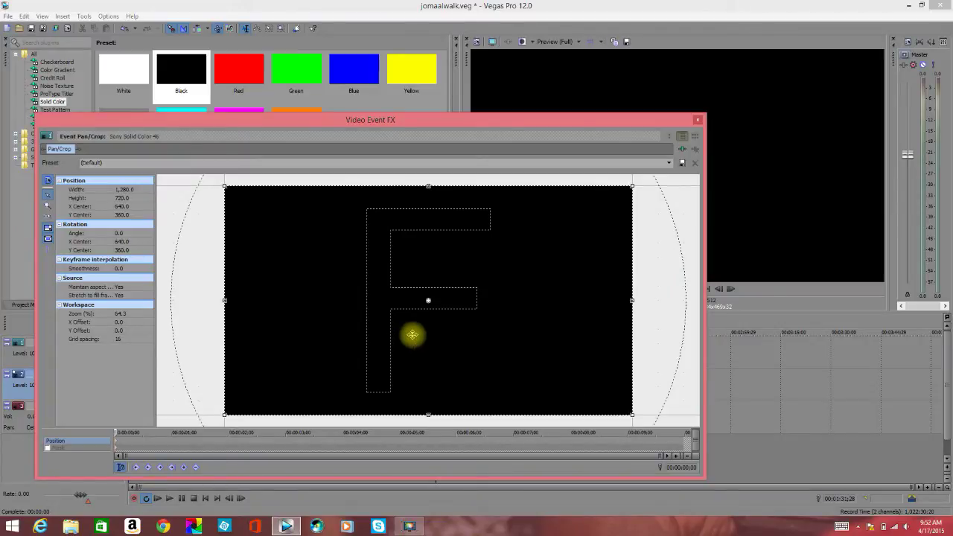
scroll(412, 334, "down", 3)
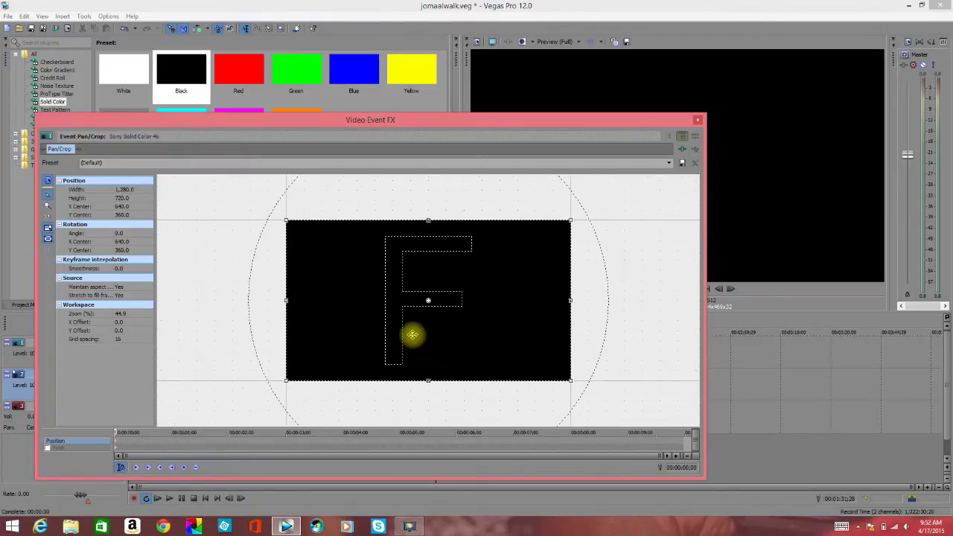
scroll(412, 334, "down", 1)
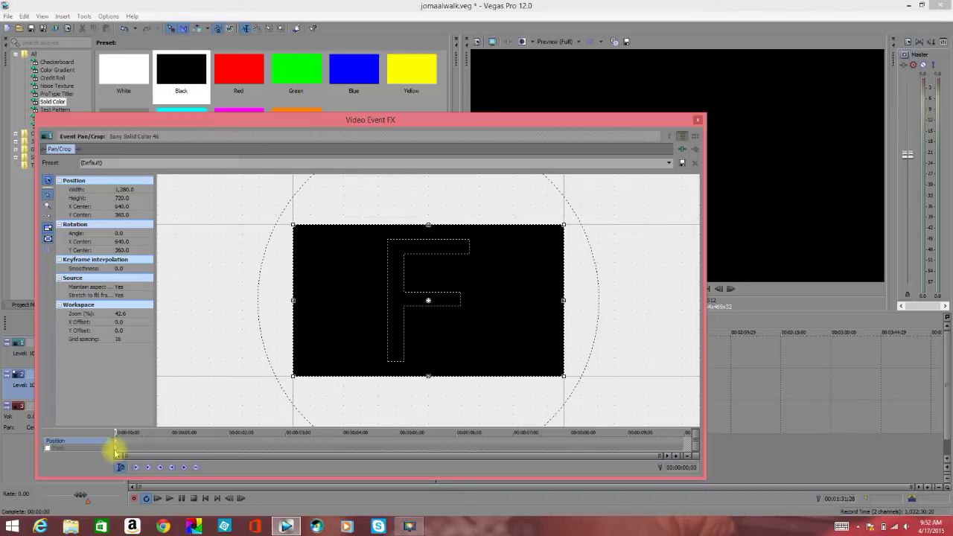
Step: Enable Mask and draw an ellipse mask across the black frame
left_click(47, 448)
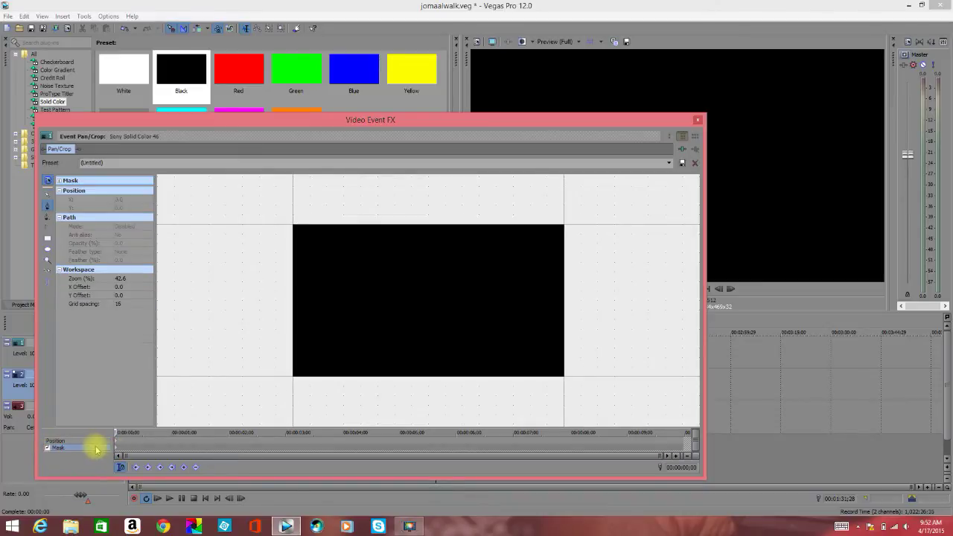
left_click(46, 251)
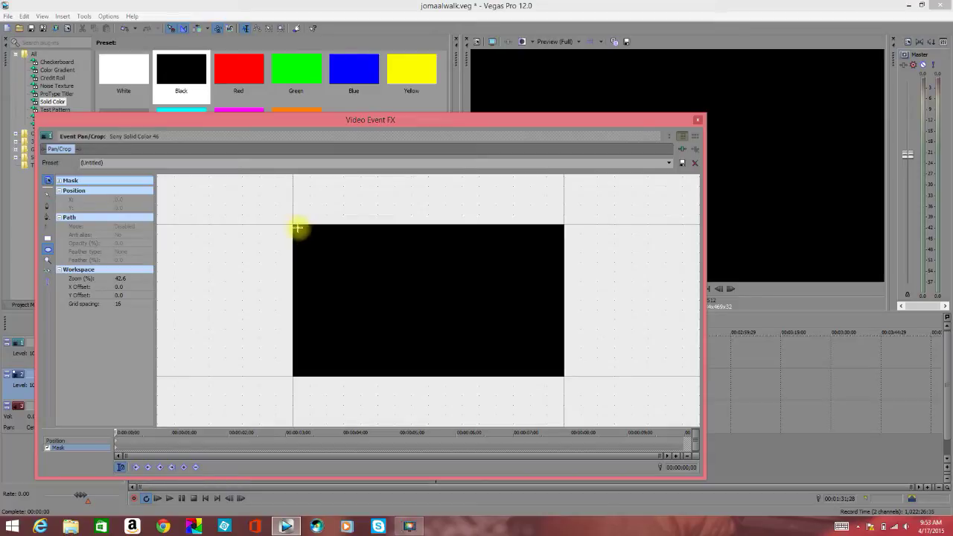
left_click_drag(293, 225, 564, 378)
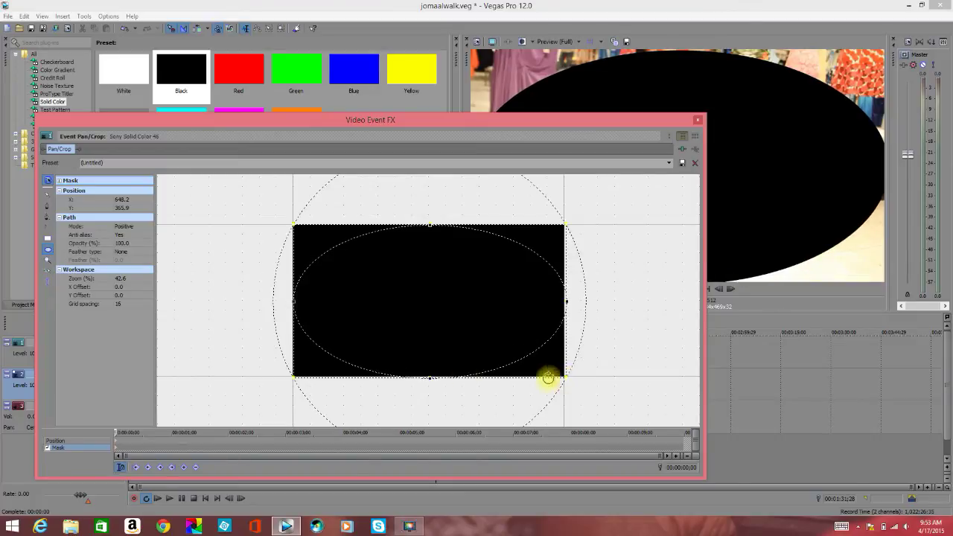
scroll(372, 336, "down", 3)
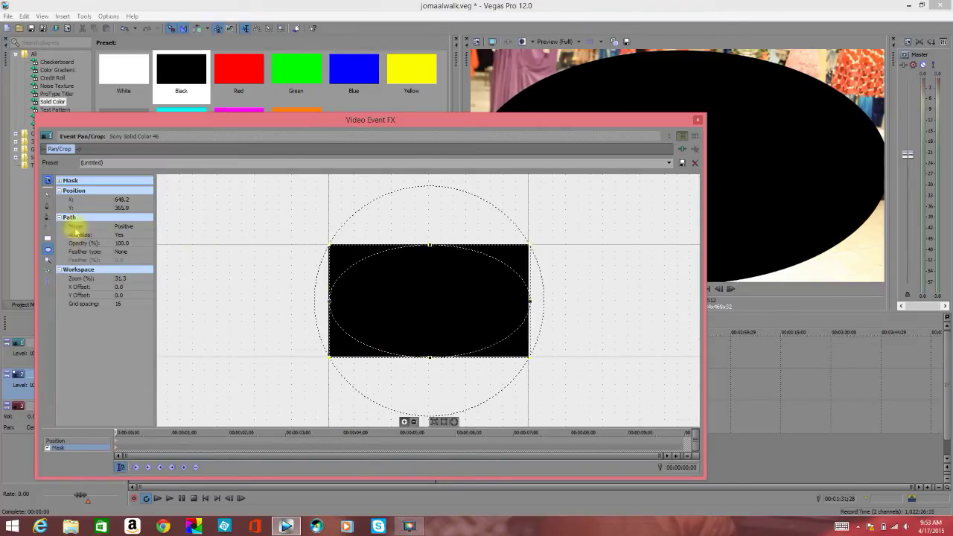
Step: Set the ellipse mask mode to Negative
left_click(128, 226)
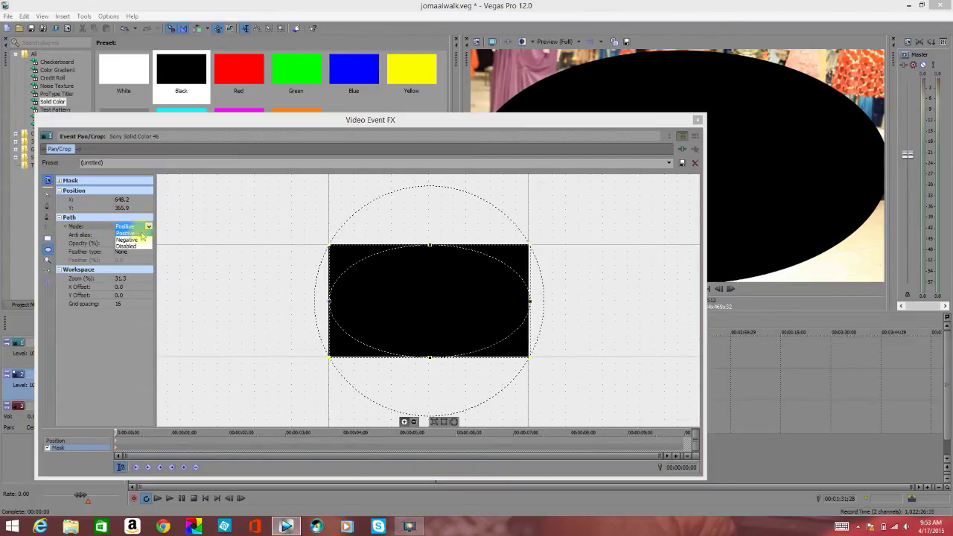
left_click(128, 239)
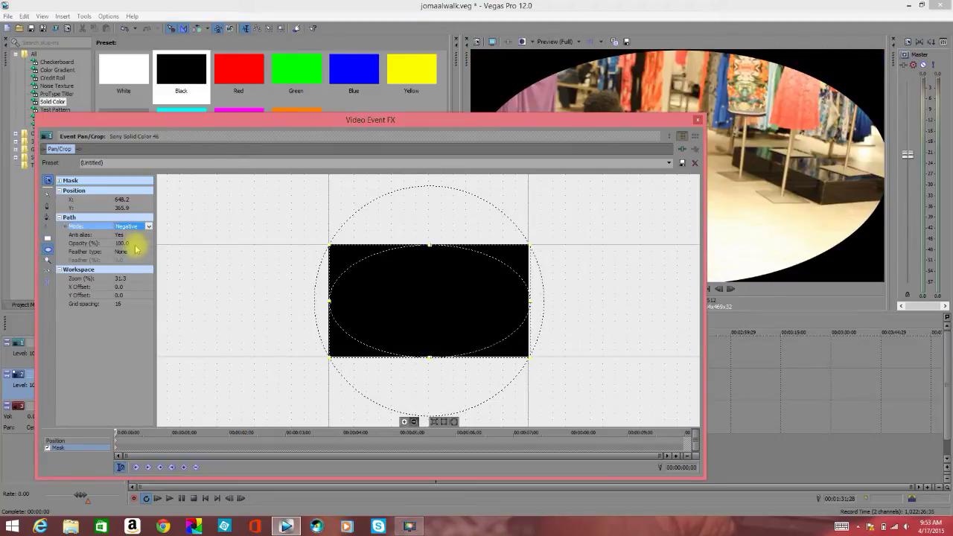
left_click(125, 243)
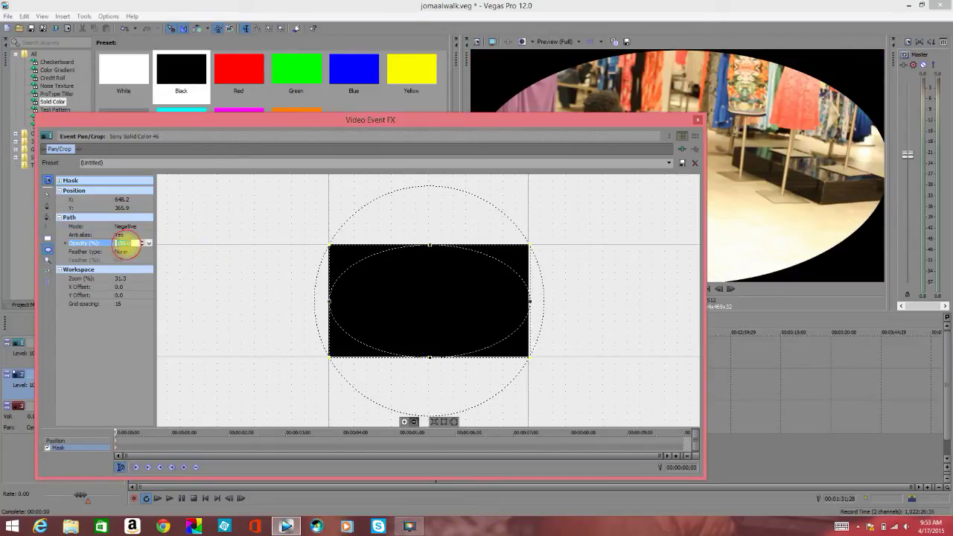
left_click(148, 243)
left_click(149, 249)
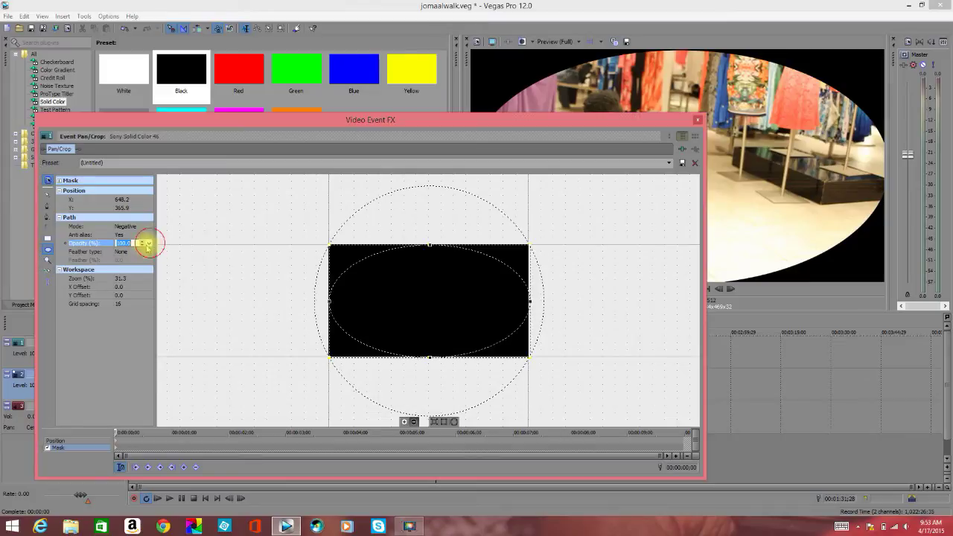
Step: Set the mask Feather type to Both with Feather at 50%
left_click(148, 252)
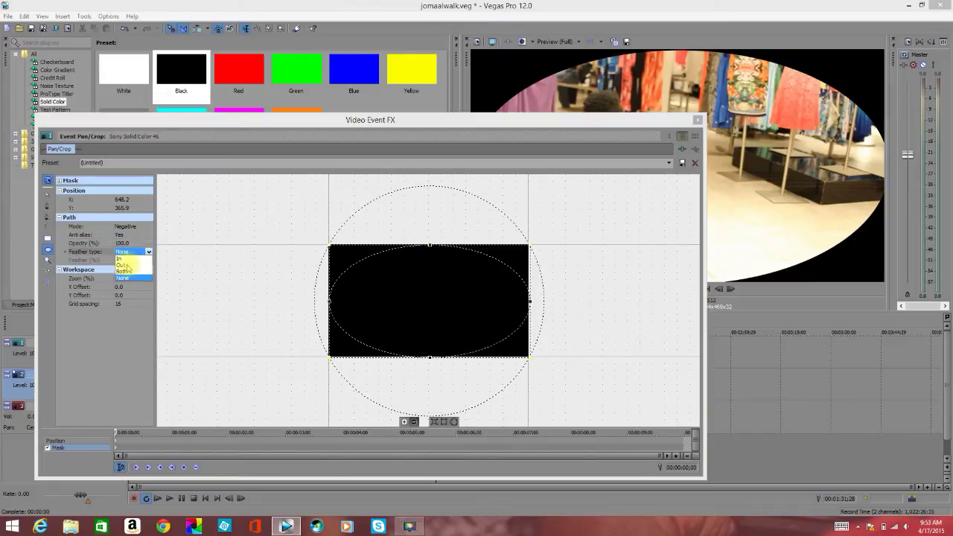
left_click(121, 271)
left_click(150, 259)
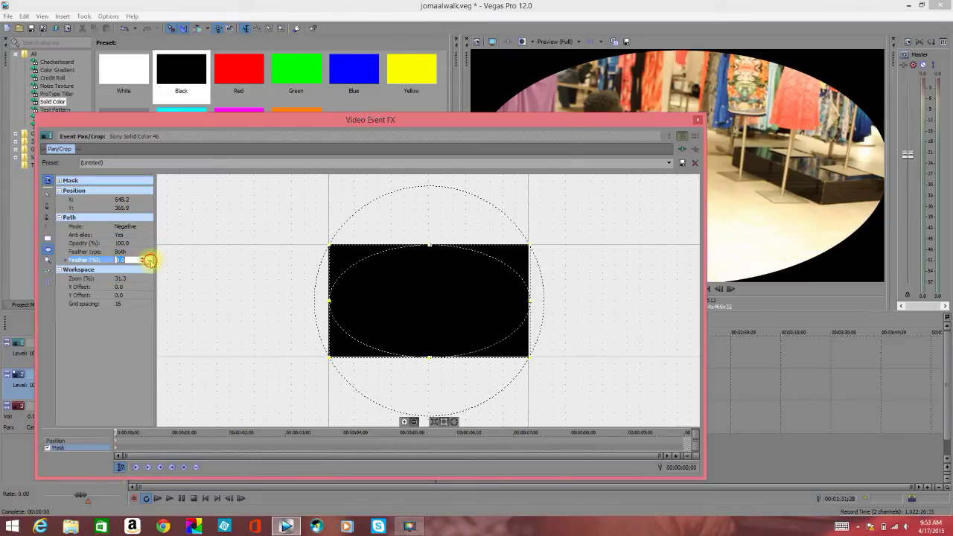
left_click(148, 261)
left_click_drag(119, 266, 270, 268)
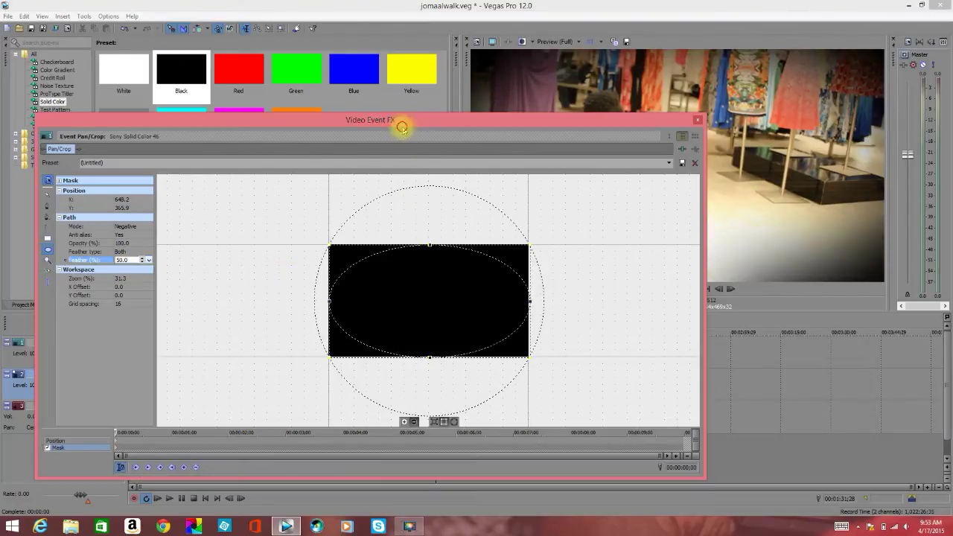
left_click_drag(397, 124, 406, 198)
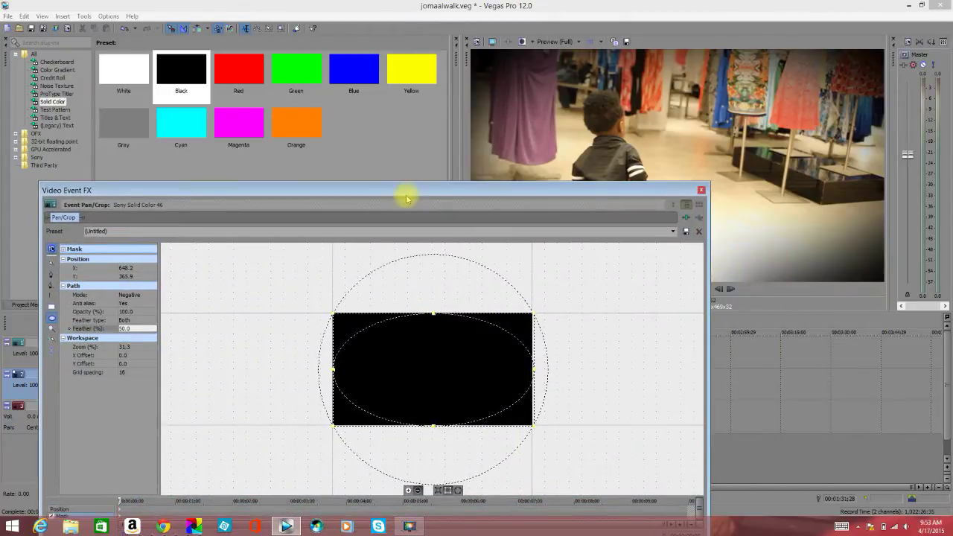
Step: Shift the mask ellipse up, stretch it taller, narrow both sides, then close Pan/Crop
left_click_drag(432, 314, 432, 295)
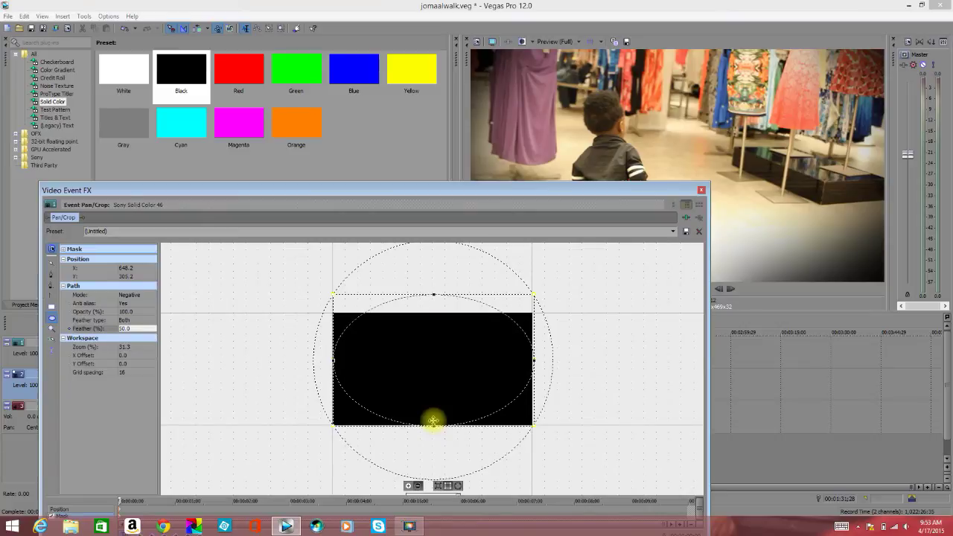
left_click_drag(432, 423, 434, 453)
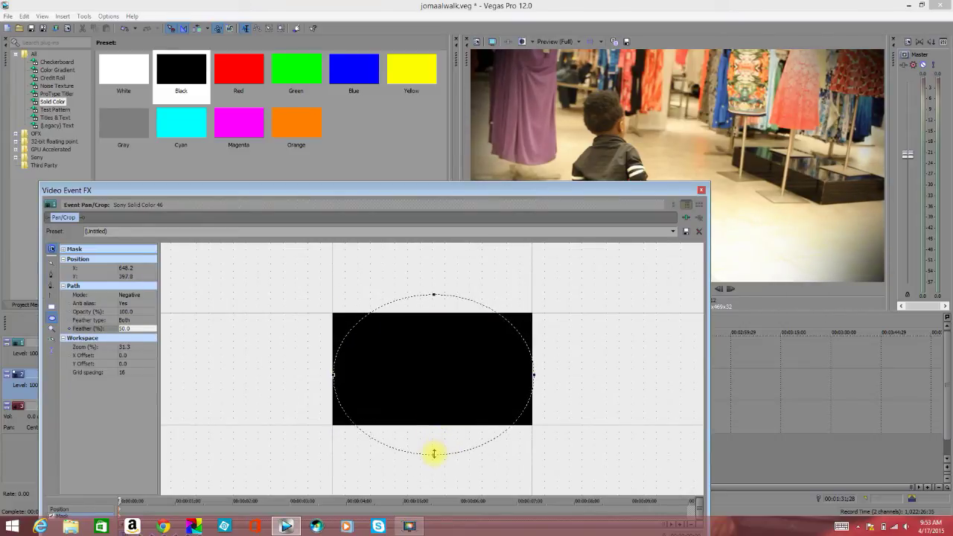
left_click(382, 421)
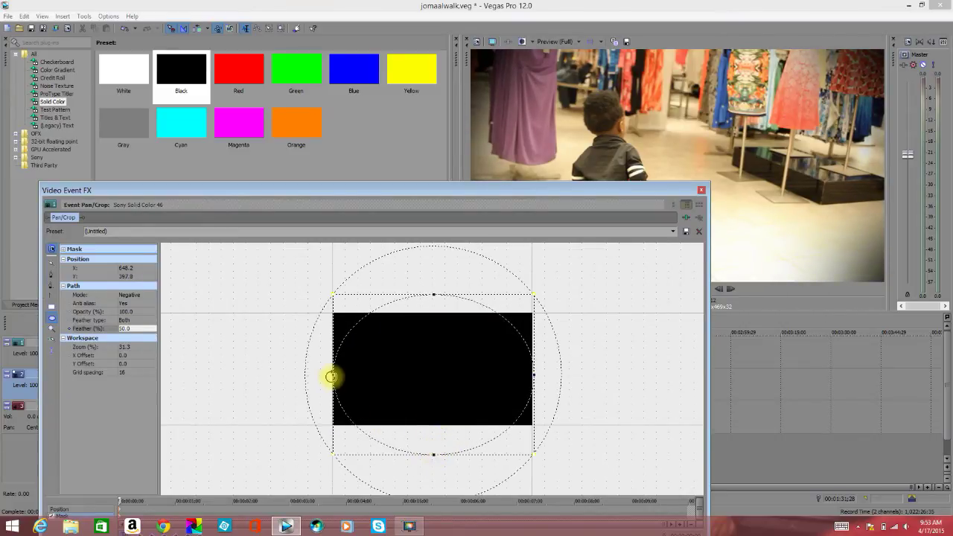
left_click_drag(332, 375, 341, 374)
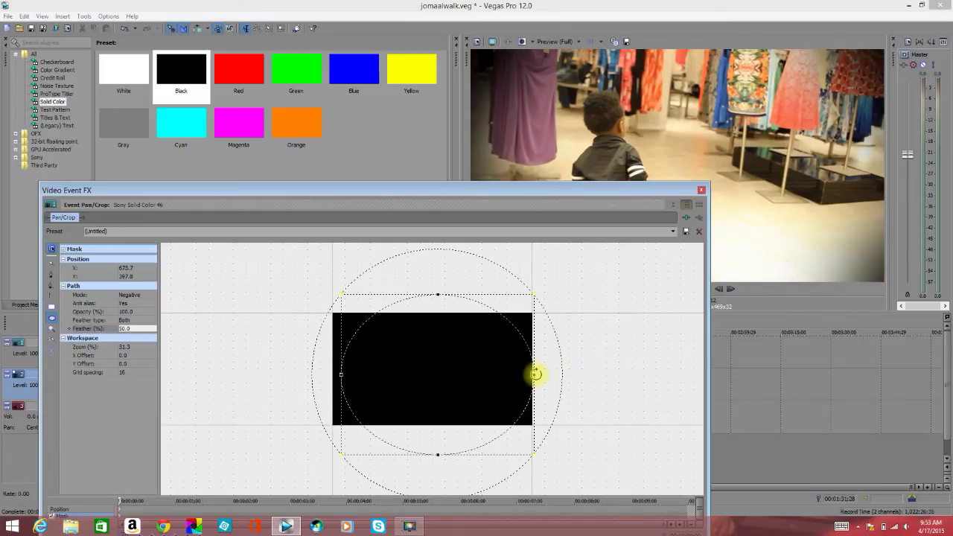
left_click_drag(532, 373, 527, 374)
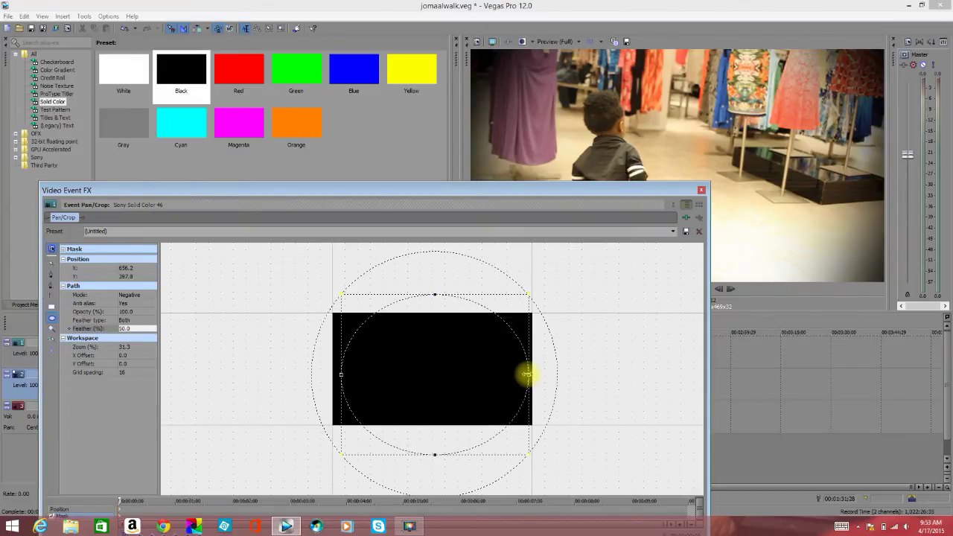
left_click_drag(525, 373, 522, 375)
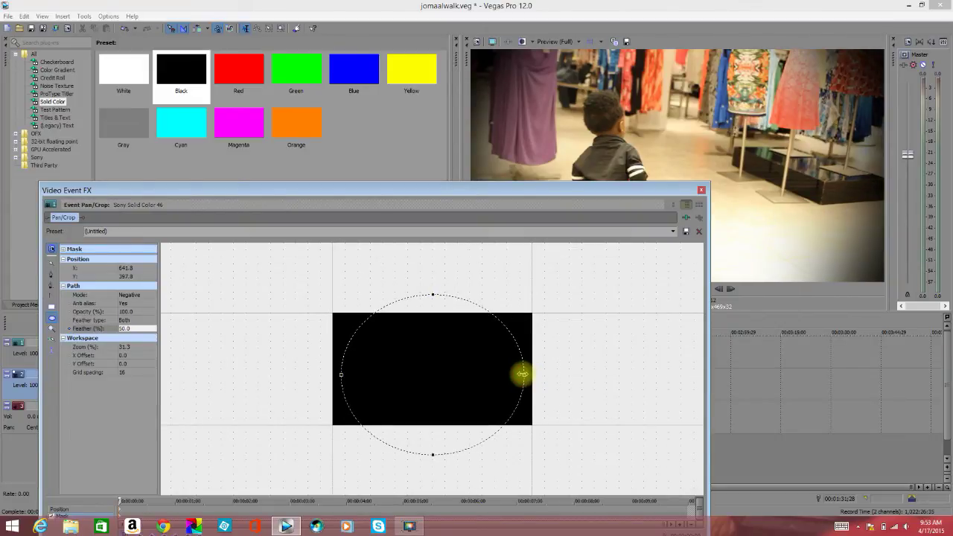
left_click(700, 189)
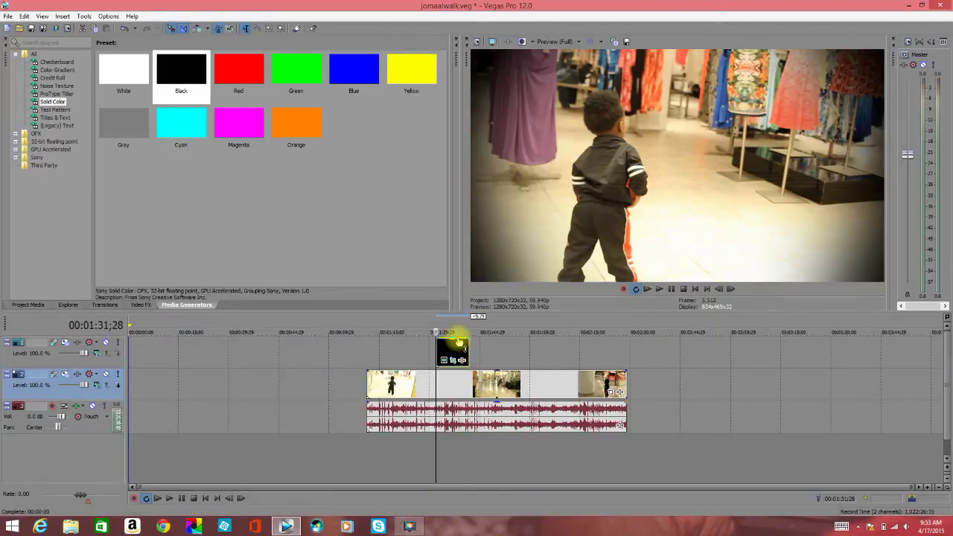
Step: Lower the black solid's opacity envelope to 86% and extend the event further over the clip
left_click_drag(458, 341, 462, 360)
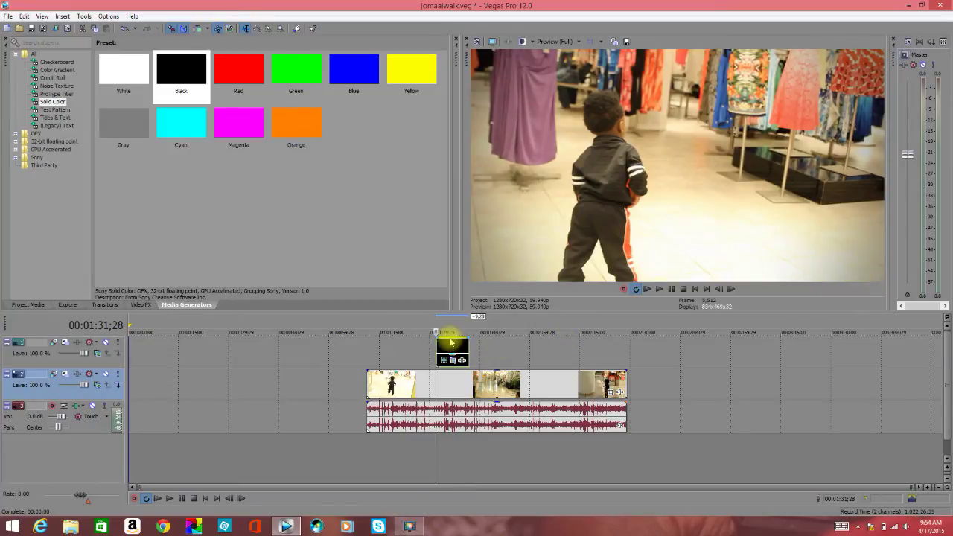
left_click_drag(468, 346, 624, 351)
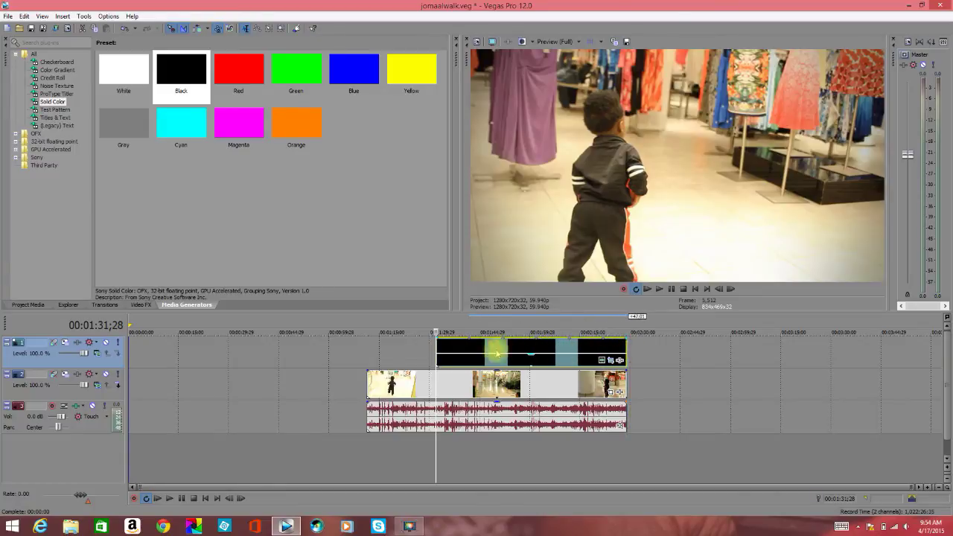
left_click(659, 290)
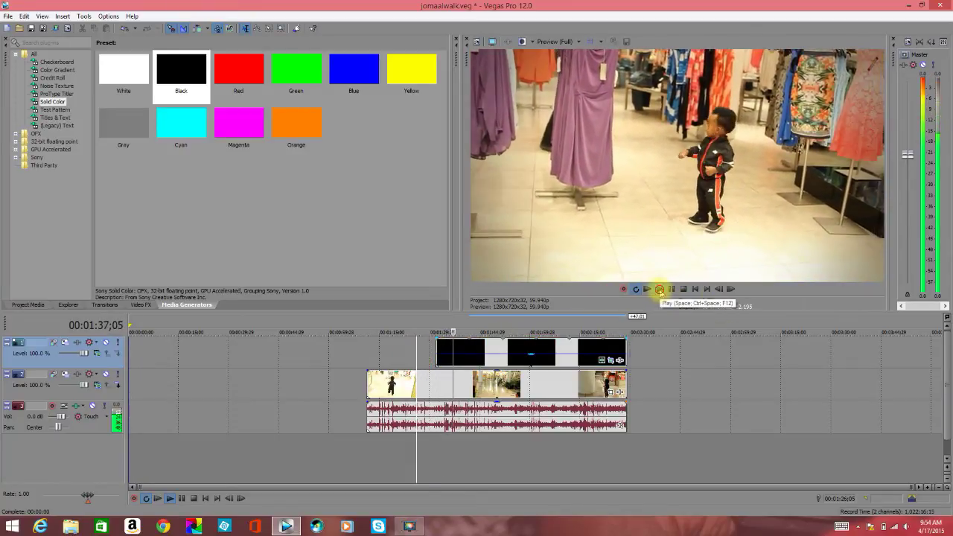
left_click(660, 290)
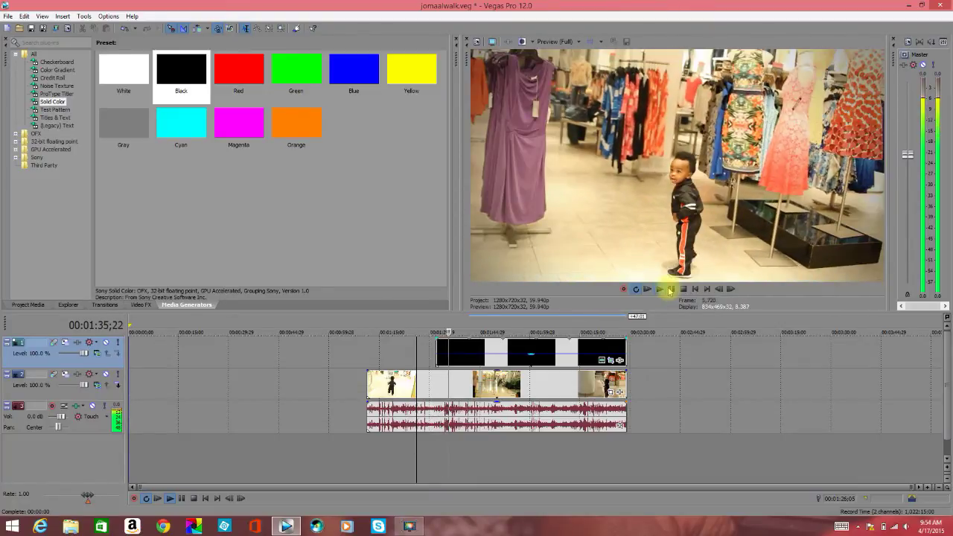
left_click(670, 289)
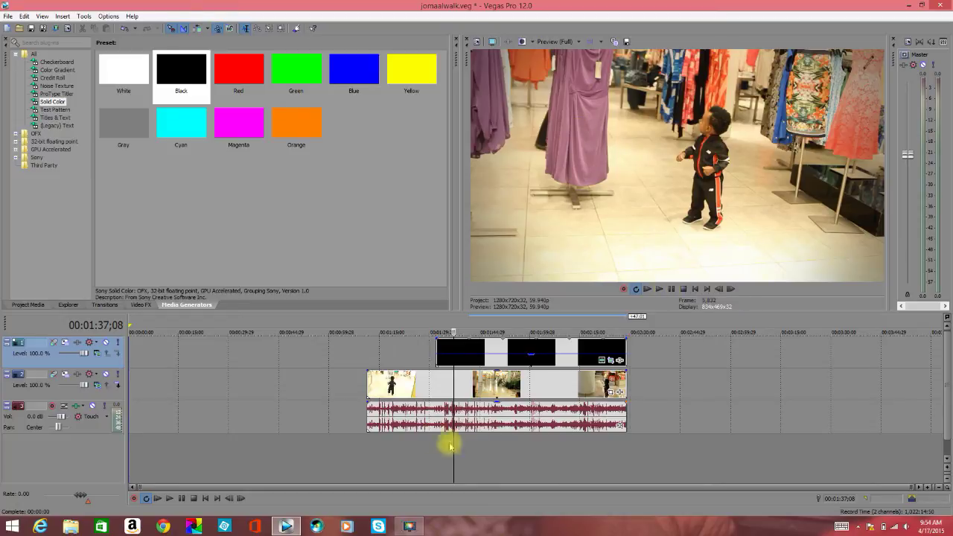
mouse_move(452, 380)
left_mouse_down()
mouse_move(443, 382)
mouse_move(449, 381)
left_mouse_up()
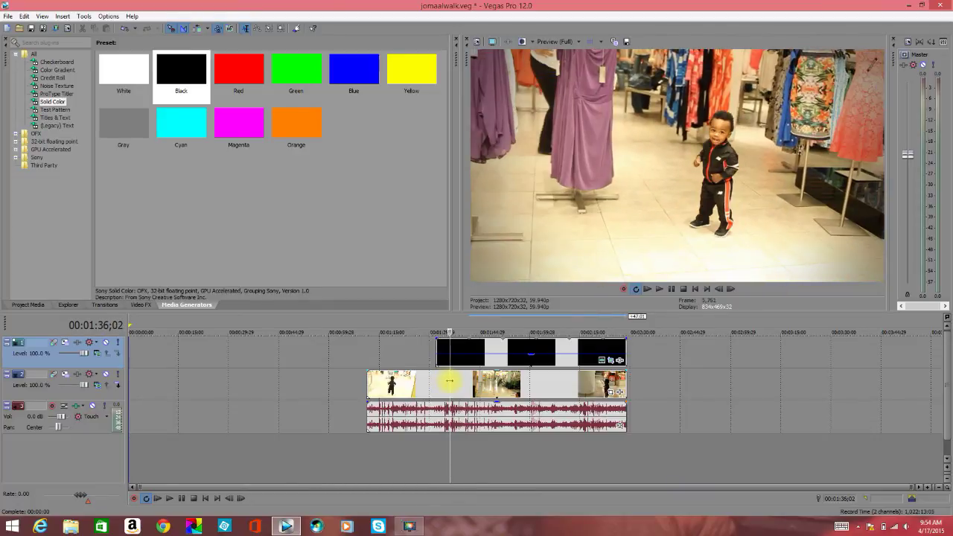
Step: Save the current preview frame as the JPEG snapshot Image44.jpg
left_click(625, 41)
left_click(586, 297)
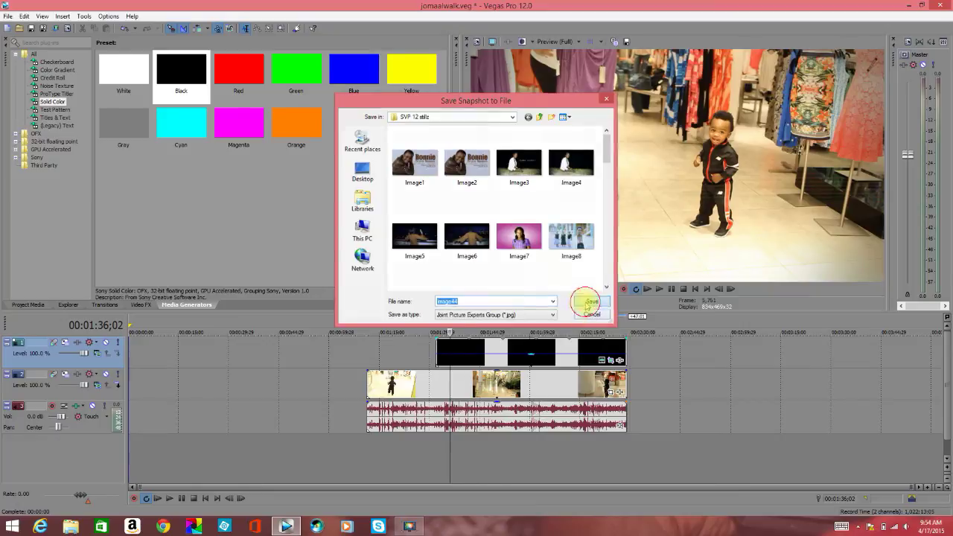